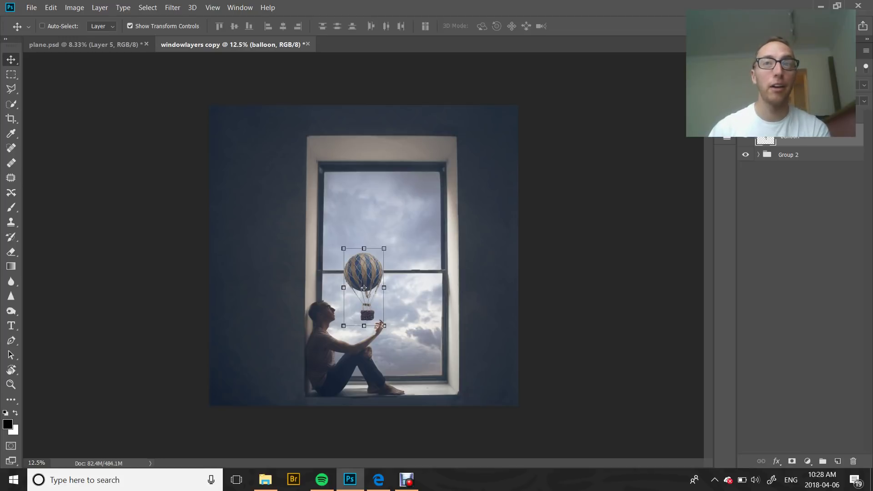
Try the balloon at several heights in the window, settling just below the middle bar
{"action": "left_click_drag", "start_coordinate": [364, 273], "coordinate": [361, 219]}
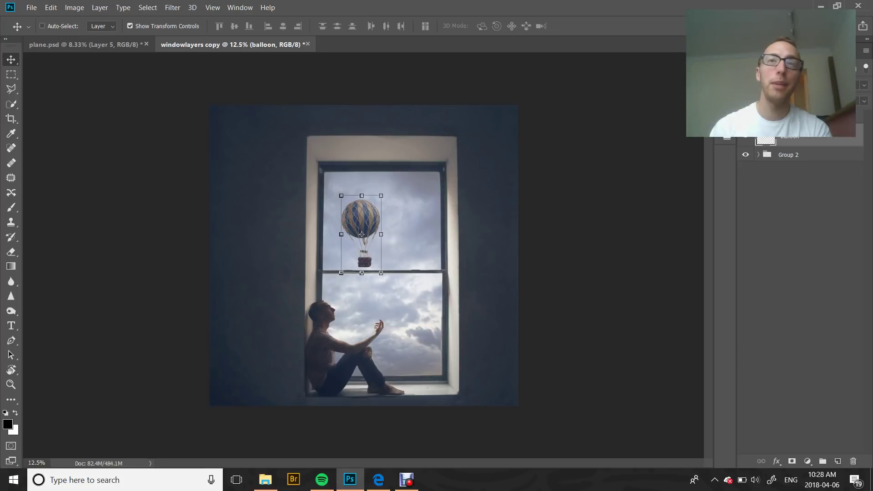
{"action": "left_click_drag", "start_coordinate": [361, 235], "coordinate": [384, 236]}
{"action": "left_click_drag", "start_coordinate": [387, 184], "coordinate": [367, 233]}
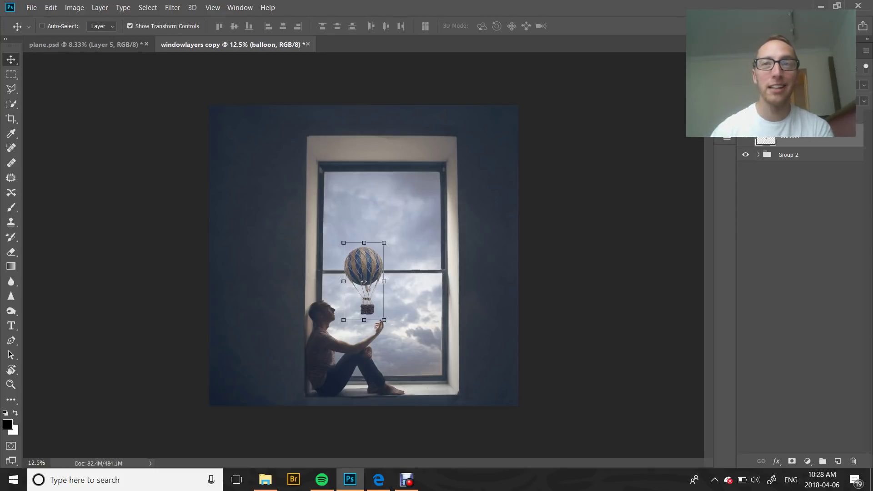
{"action": "mouse_move", "coordinate": [364, 273]}
{"action": "left_mouse_down"}
{"action": "mouse_move", "coordinate": [364, 211]}
{"action": "mouse_move", "coordinate": [363, 280]}
{"action": "left_mouse_up"}
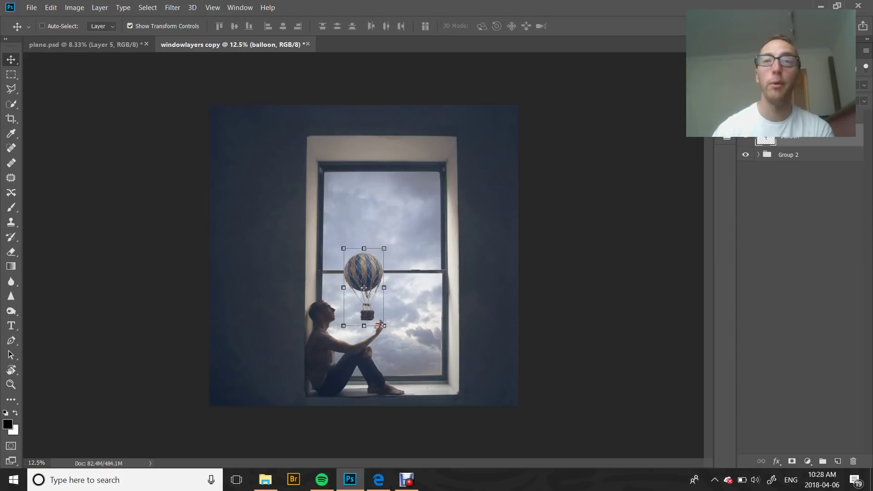
{"action": "mouse_move", "coordinate": [379, 244]}
{"action": "left_mouse_down"}
{"action": "mouse_move", "coordinate": [380, 161]}
{"action": "mouse_move", "coordinate": [380, 248]}
{"action": "mouse_move", "coordinate": [380, 241]}
{"action": "left_mouse_up"}
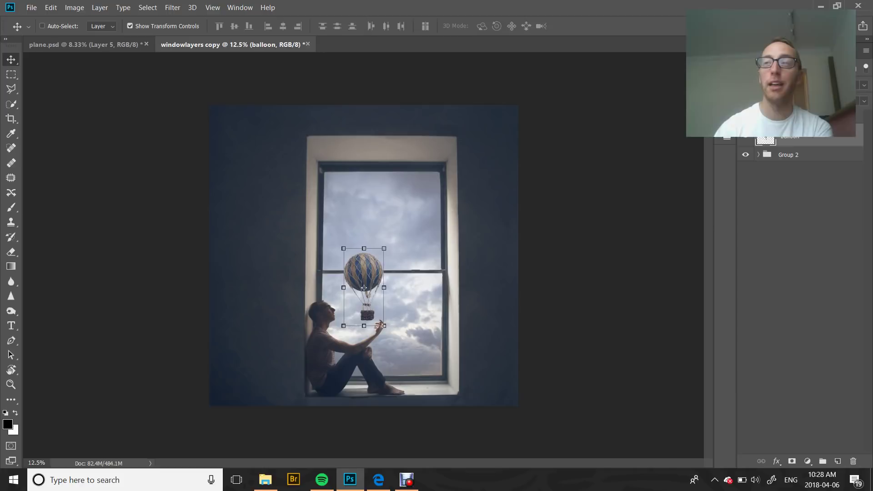
Expand and collapse Group 2 to inspect its layers
{"action": "left_click", "coordinate": [758, 155]}
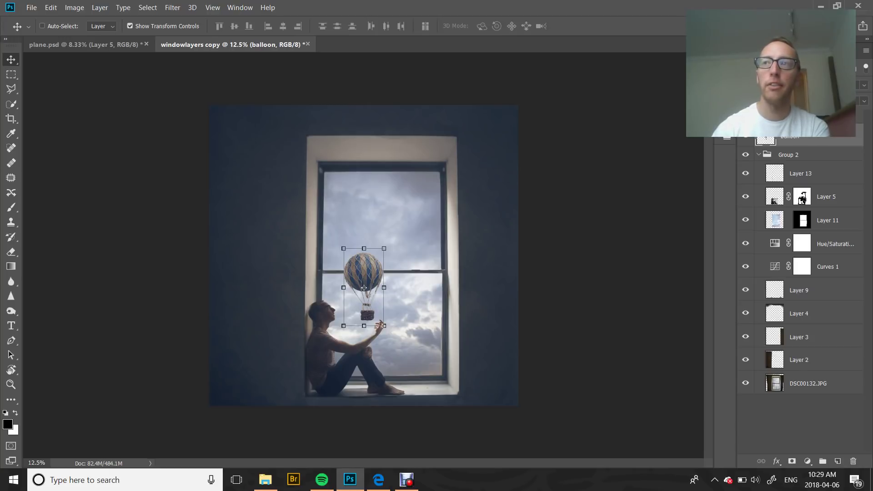
{"action": "left_click", "coordinate": [759, 155]}
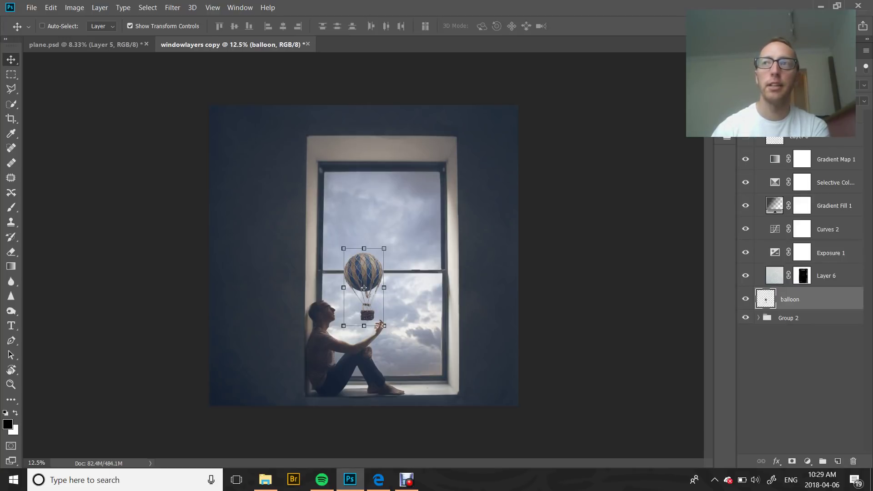
{"action": "scroll", "coordinate": [803, 236], "scroll_direction": "down", "scroll_amount": 4}
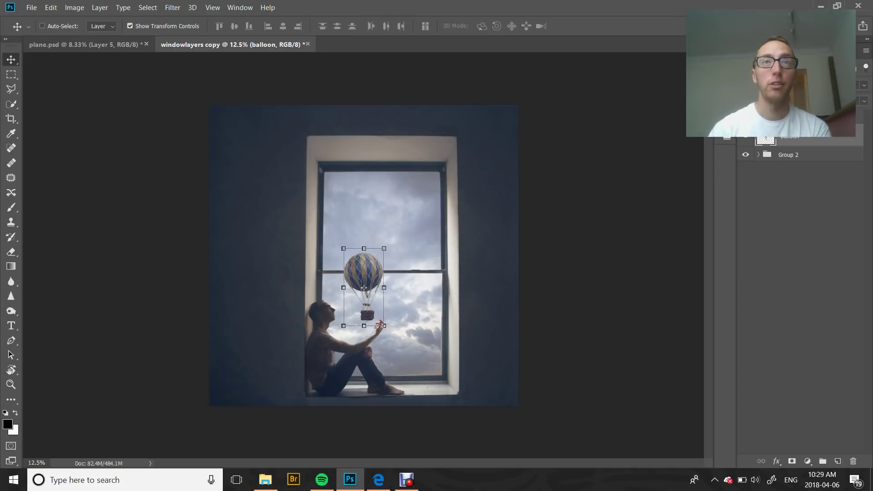
Show the Timeline panel from the Window menu
{"action": "left_click", "coordinate": [239, 7]}
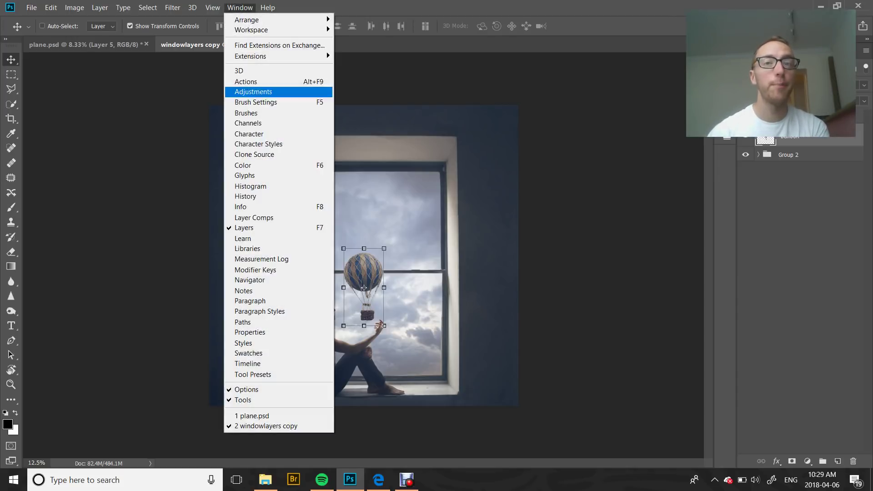
{"action": "key", "text": "Down"}
{"action": "key", "text": "Down"}
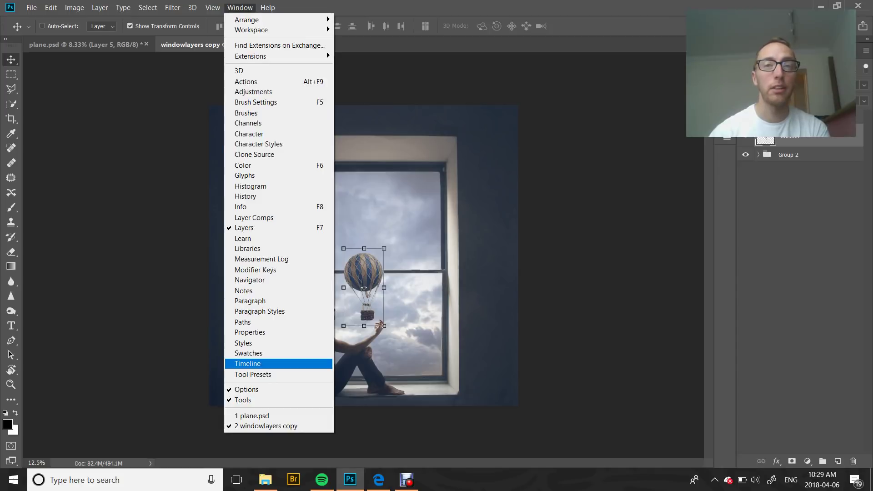
{"action": "key", "text": "Return"}
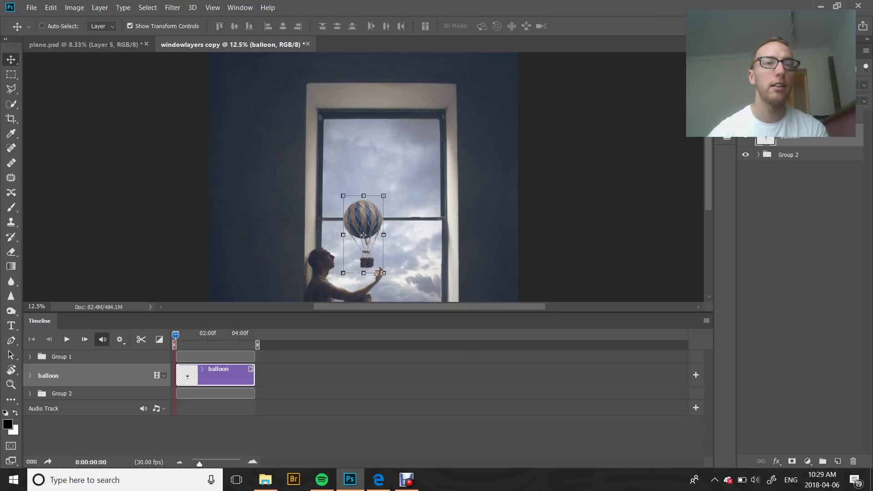
Expand the balloon track to show Position, Opacity and Style, leaving the playhead at frame 0
{"action": "left_click", "coordinate": [30, 376]}
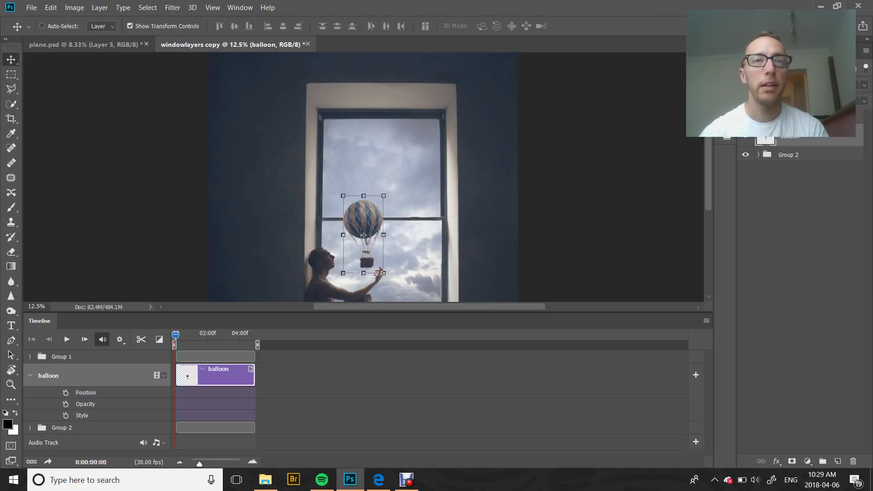
{"action": "key", "text": "Right"}
{"action": "key", "text": "Right"}
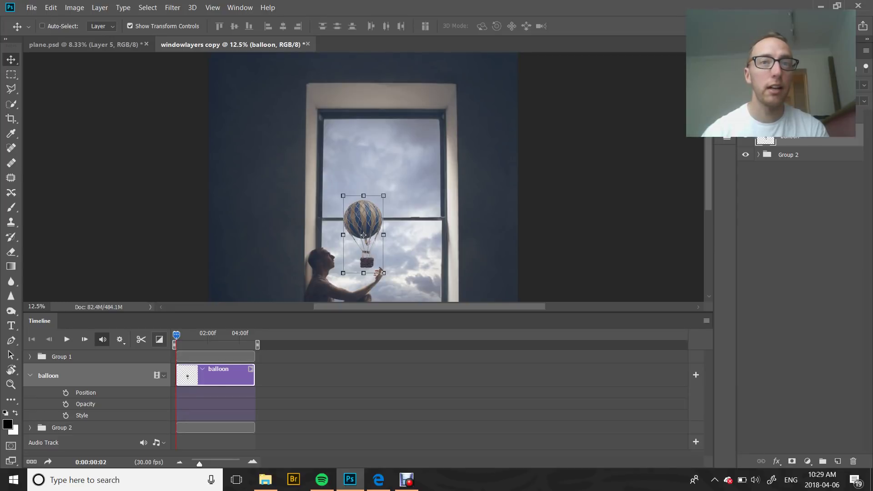
{"action": "key", "text": "Left"}
{"action": "key", "text": "Left"}
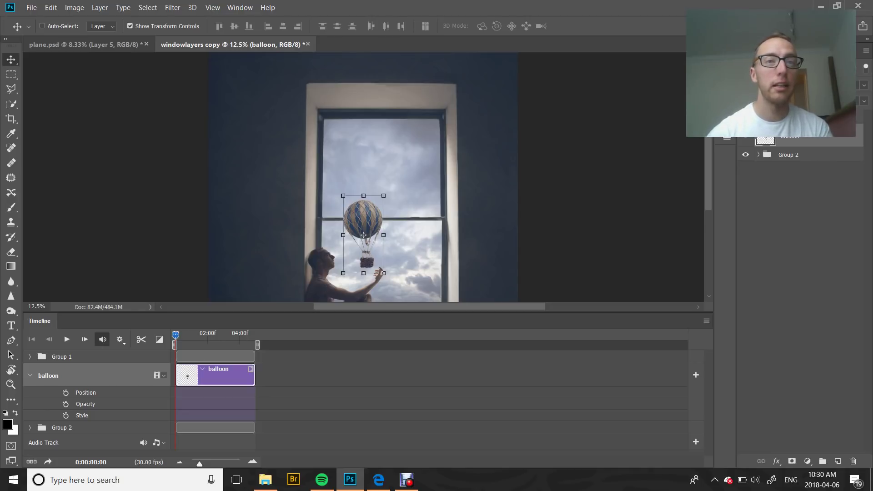
Keyframe the balloon's Position at frame 0 and raise it into the upper pane at 0:00:04:29
{"action": "left_click", "coordinate": [65, 392]}
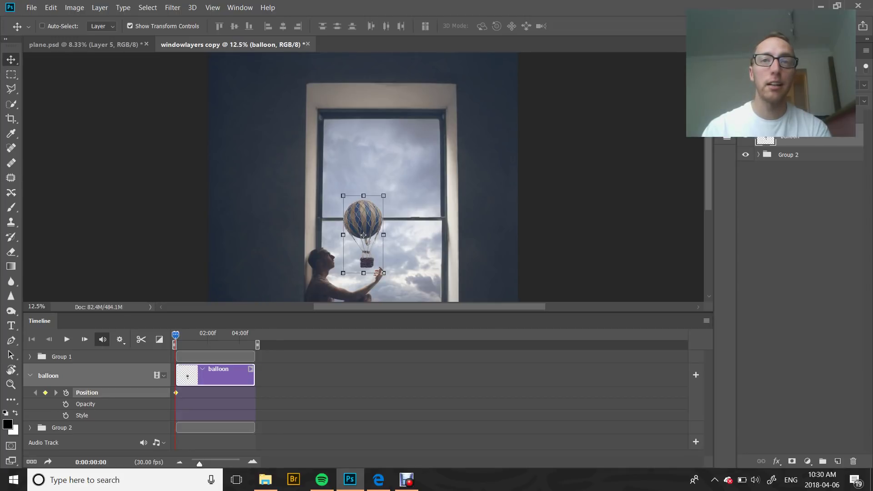
{"action": "key", "text": "End"}
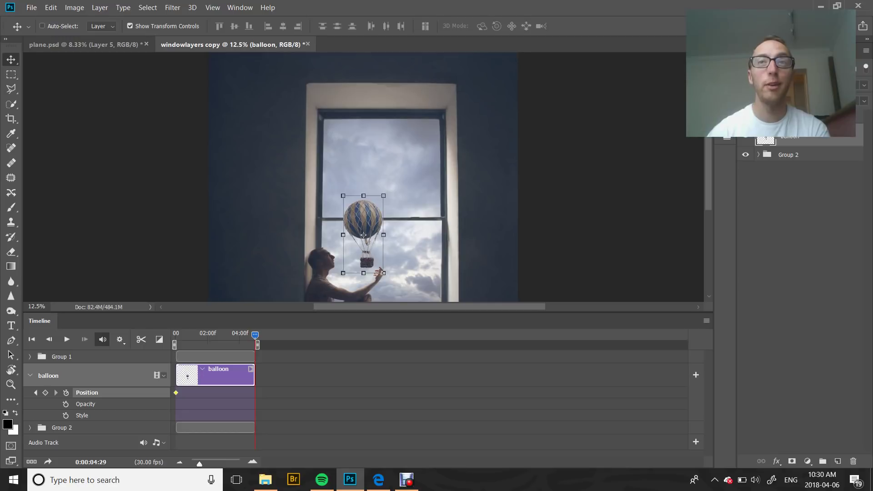
{"action": "left_click_drag", "start_coordinate": [364, 235], "coordinate": [363, 171]}
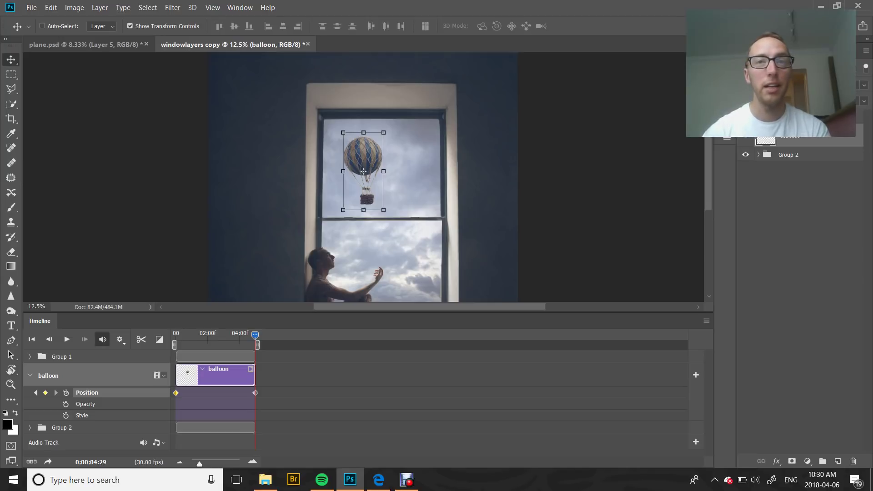
{"action": "left_click_drag", "start_coordinate": [255, 335], "coordinate": [245, 334]}
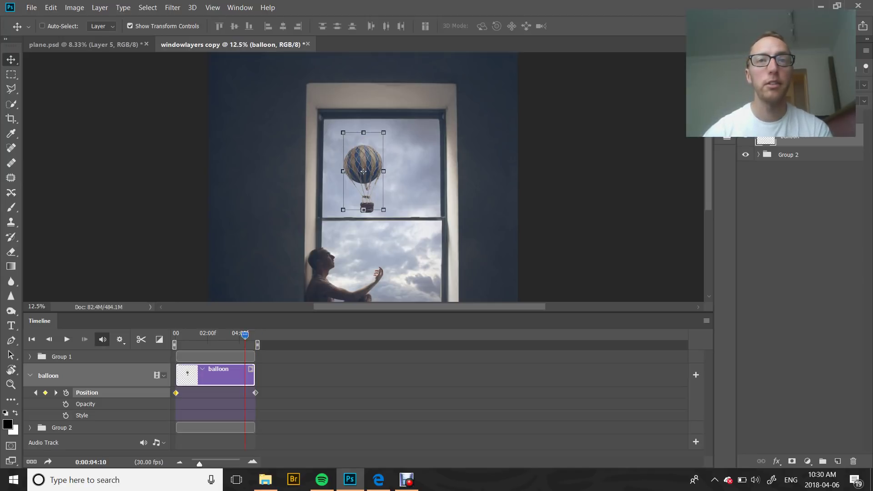
Preview the balloon animation playback twice
{"action": "key", "text": "space"}
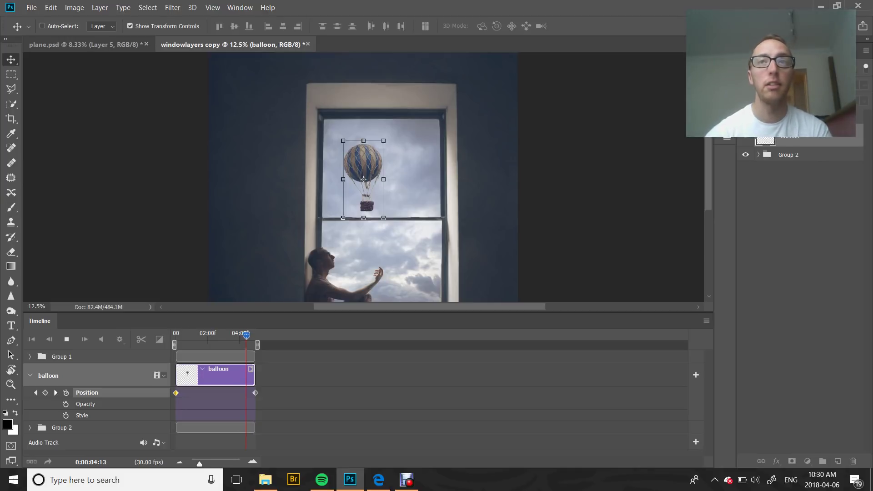
{"action": "key", "text": "space"}
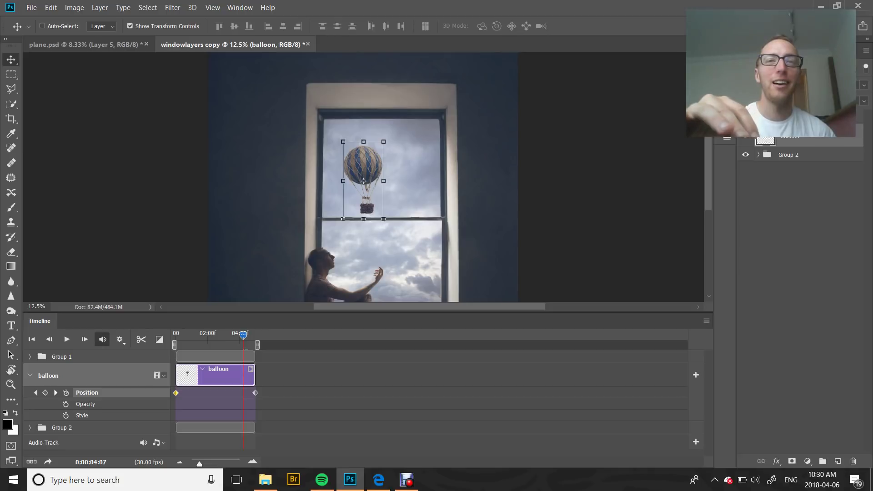
{"action": "key", "text": "space"}
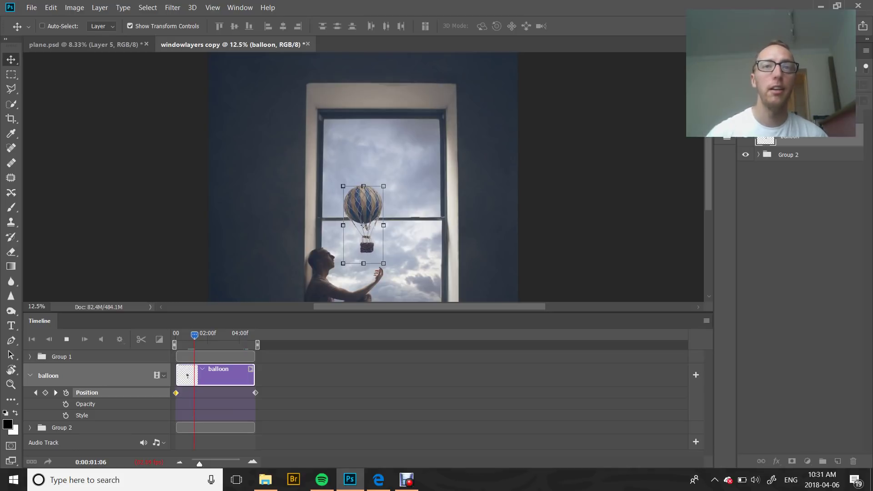
{"action": "key", "text": "space"}
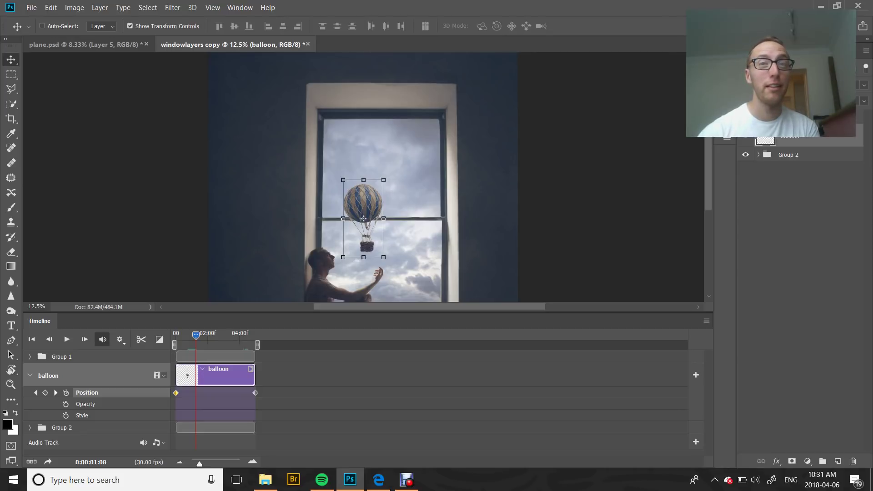
At the last frame, try a 15.6° balloon tilt, cancel it, and replay from the start
{"action": "key", "text": "Right"}
{"action": "key", "text": "Right"}
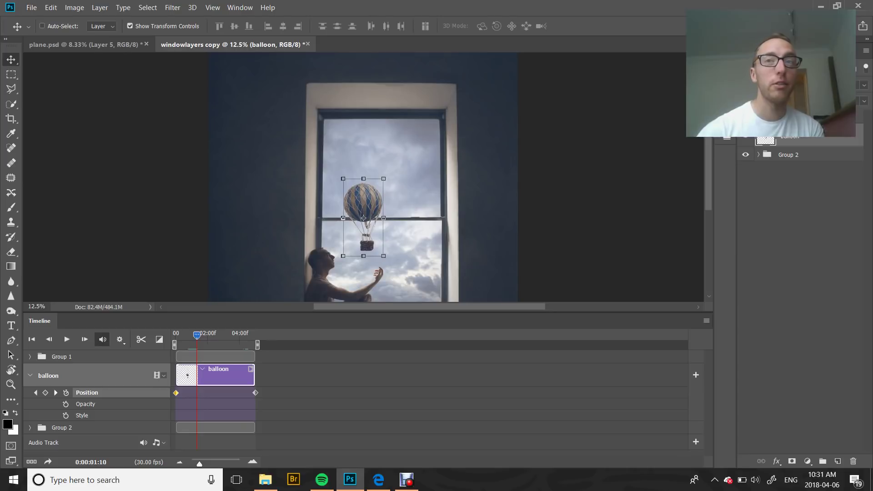
{"action": "left_click", "coordinate": [42, 26]}
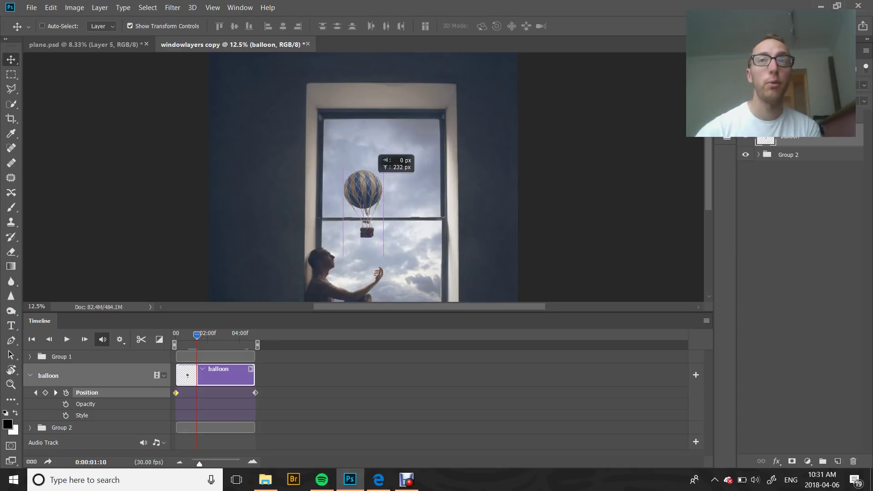
{"action": "left_click", "coordinate": [255, 334]}
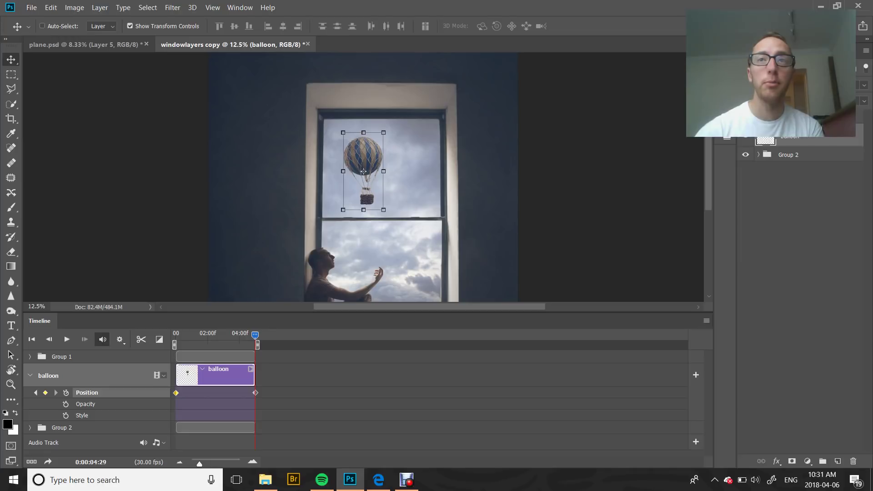
{"action": "key", "text": "ctrl+t"}
{"action": "left_click_drag", "start_coordinate": [398, 205], "coordinate": [390, 216]}
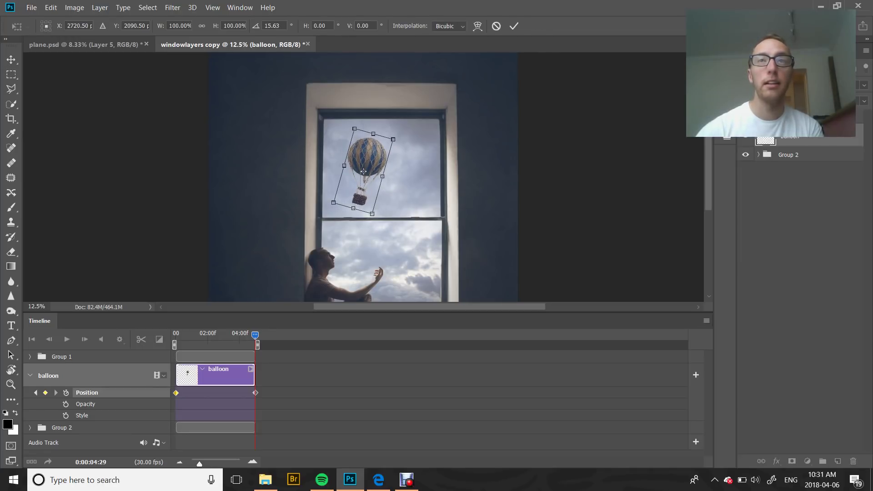
{"action": "key", "text": "Escape"}
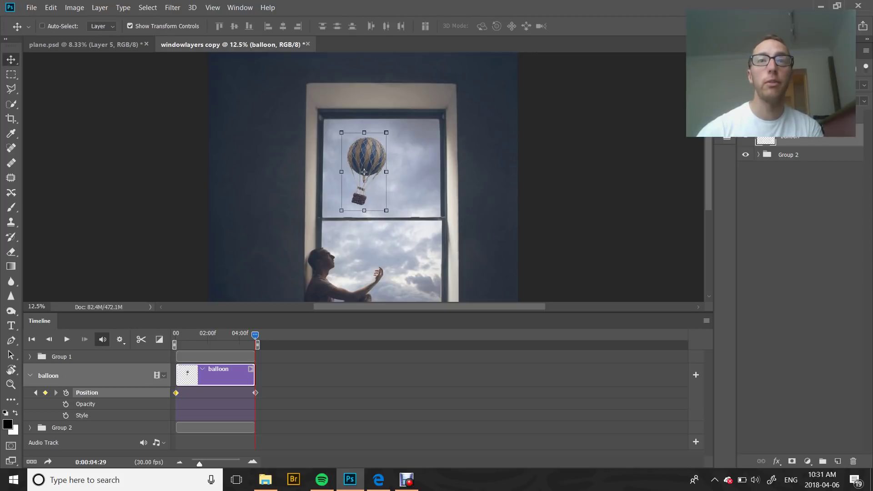
{"action": "key", "text": "space"}
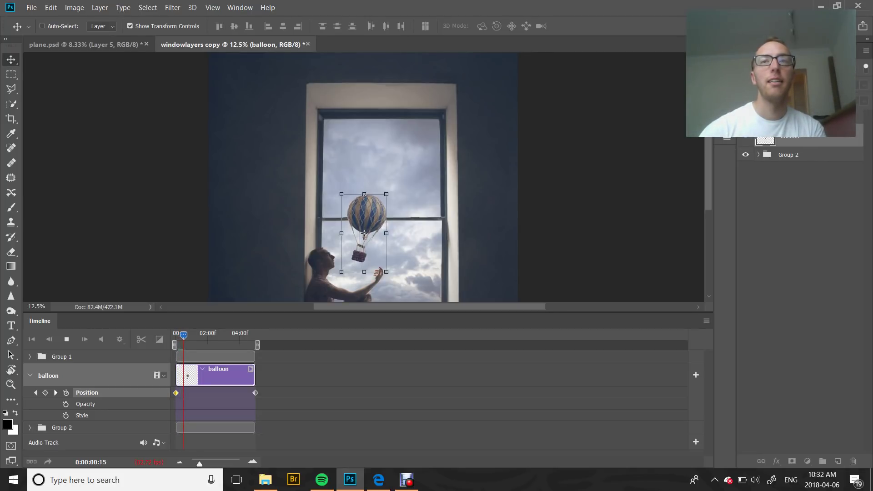
{"action": "key", "text": "space"}
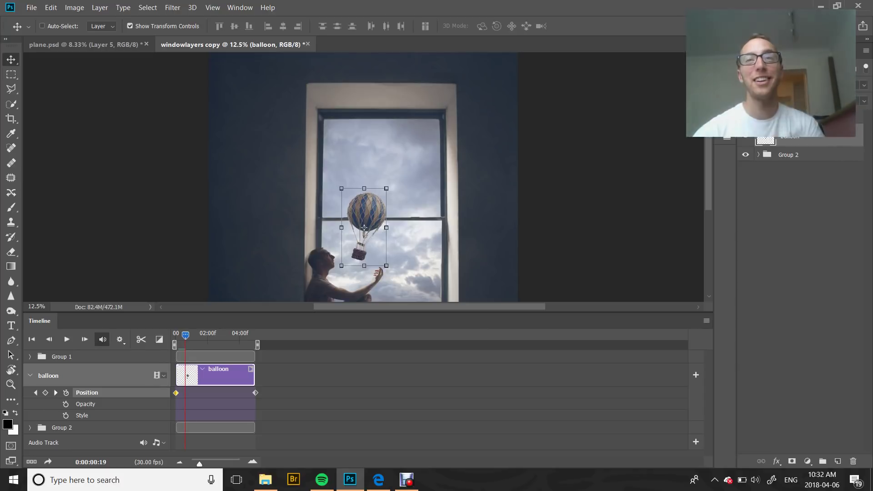
Render the balloon animation with H.264 as 'windowlayers copy' and open the resulting video
{"action": "left_click", "coordinate": [707, 320]}
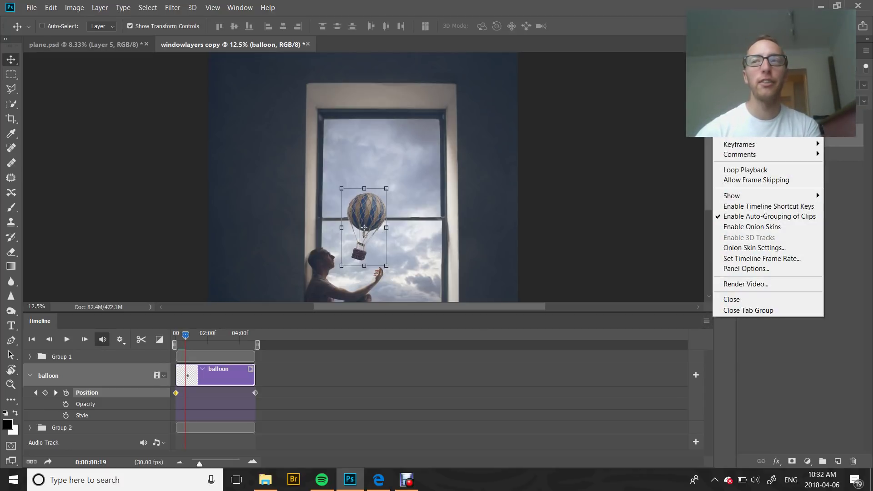
{"action": "left_click", "coordinate": [746, 284]}
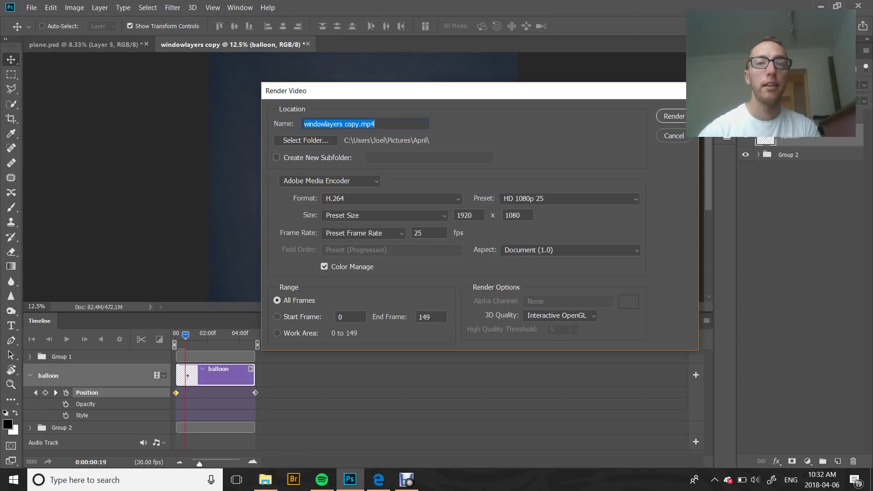
{"action": "key", "text": "Return"}
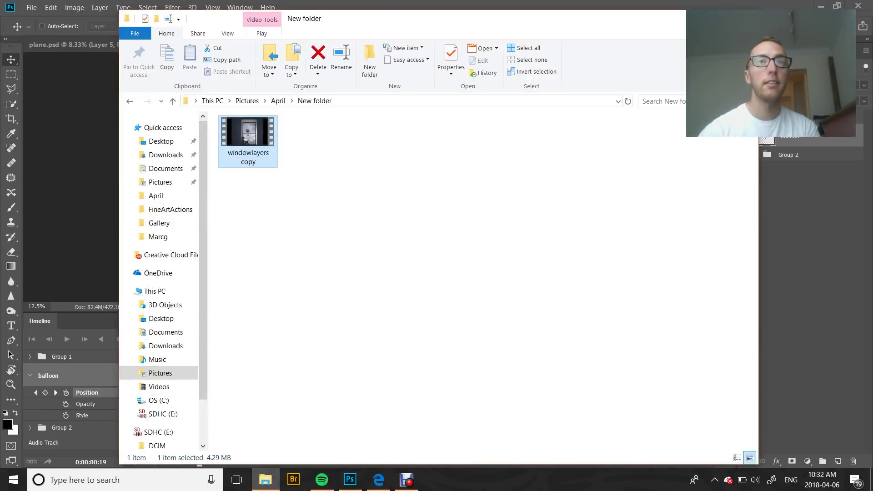
{"action": "double_click", "coordinate": [247, 129]}
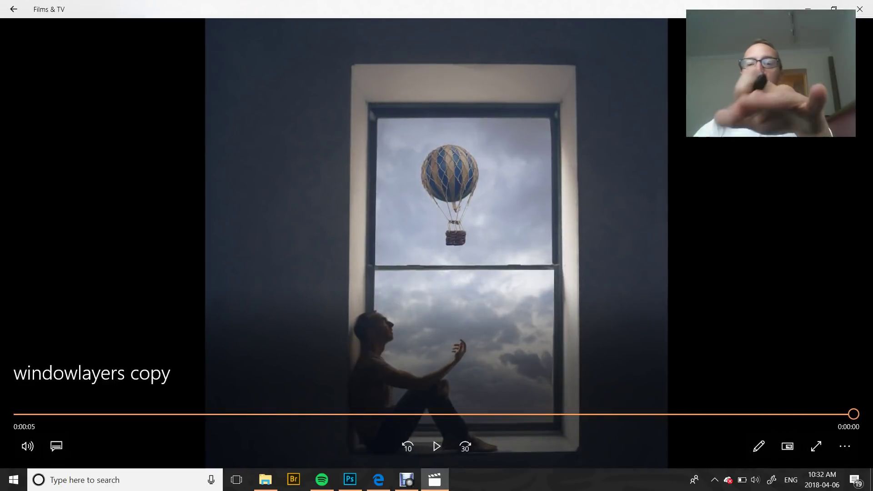
{"action": "key", "text": "space"}
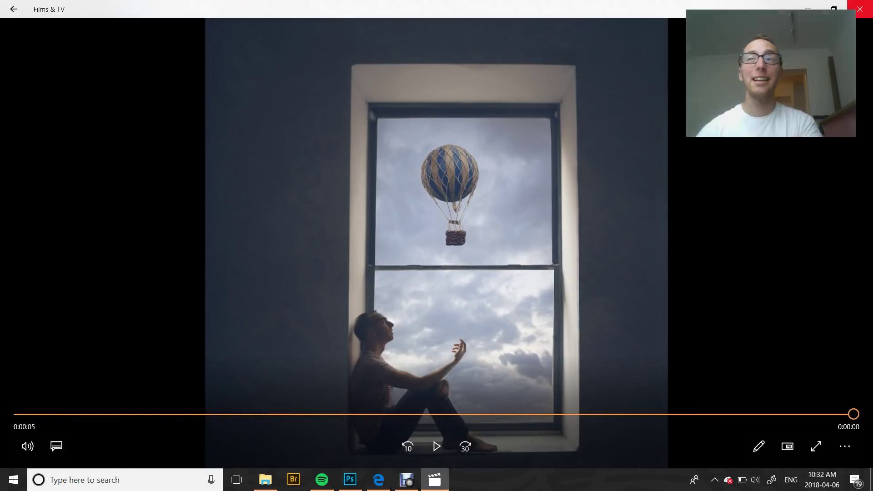
{"action": "left_click", "coordinate": [859, 9]}
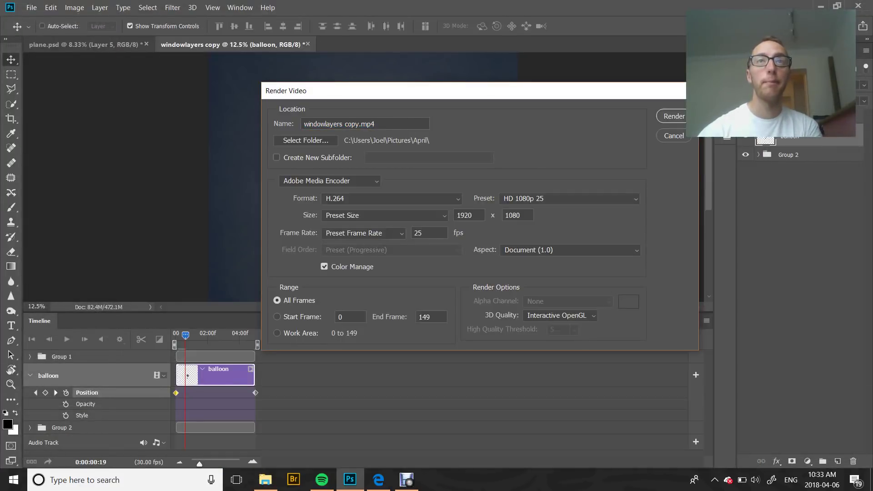
Cancel the render settings and switch to the plane.psd document
{"action": "left_click", "coordinate": [673, 136]}
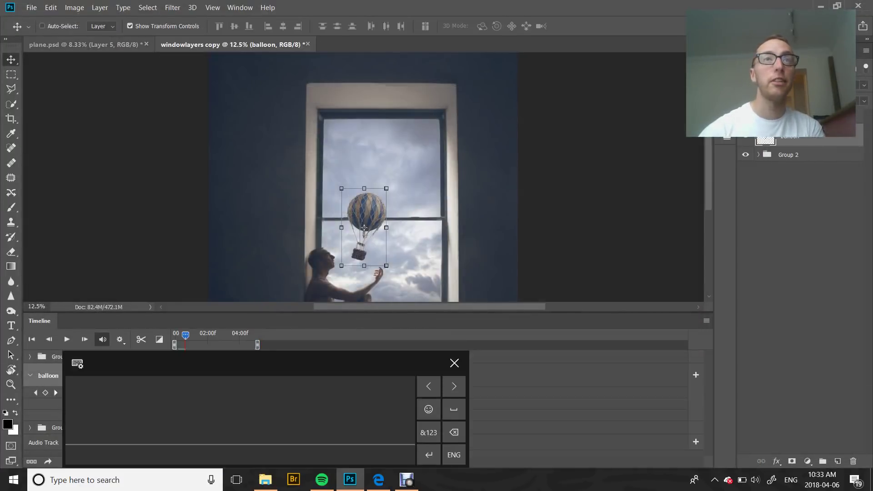
{"action": "left_click", "coordinate": [82, 44]}
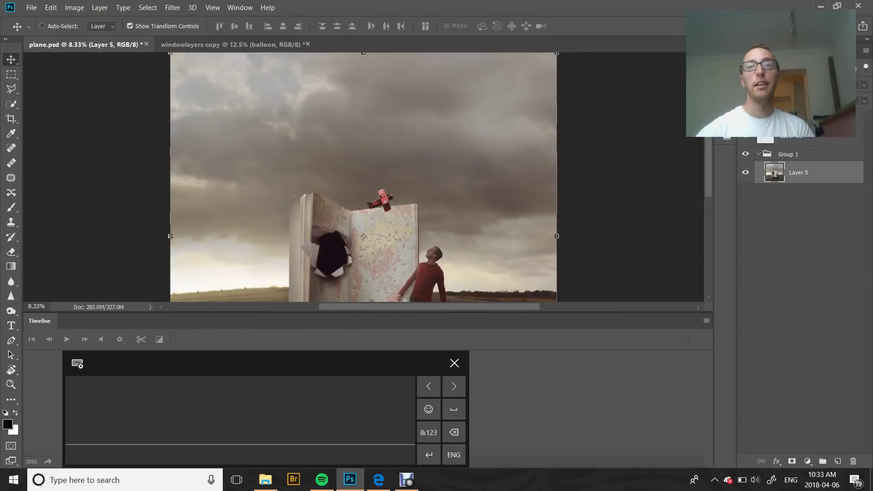
{"action": "left_click", "coordinate": [455, 363]}
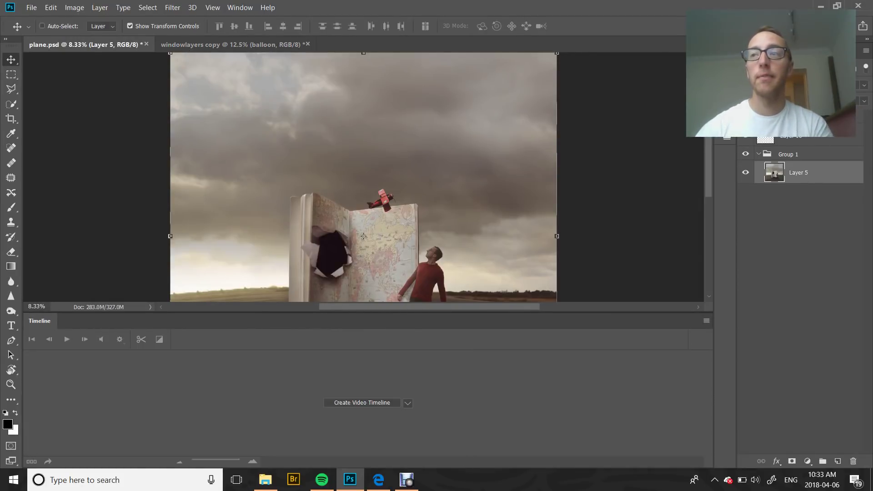
Close the Timeline panel and drag the red plane on Layer 18 into the book's torn hole
{"action": "left_click", "coordinate": [707, 321]}
{"action": "left_click", "coordinate": [731, 300]}
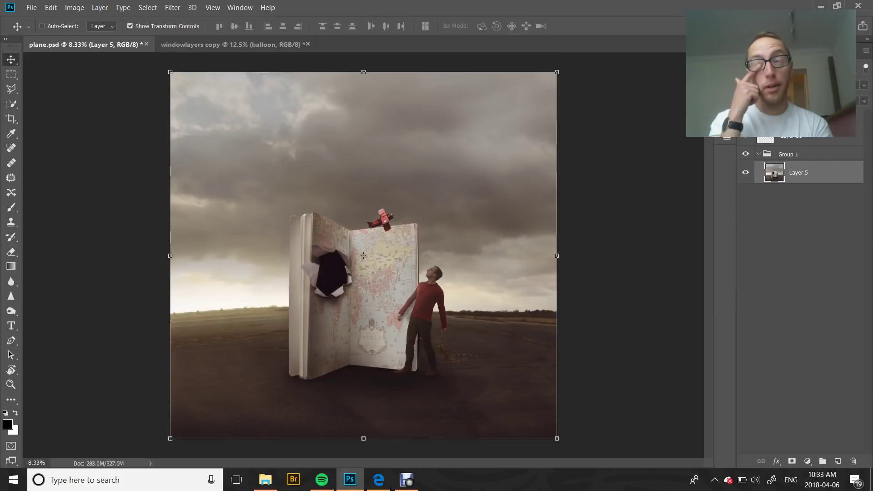
{"action": "left_click", "coordinate": [384, 219], "text": "ctrl"}
{"action": "left_click_drag", "start_coordinate": [385, 220], "coordinate": [346, 267]}
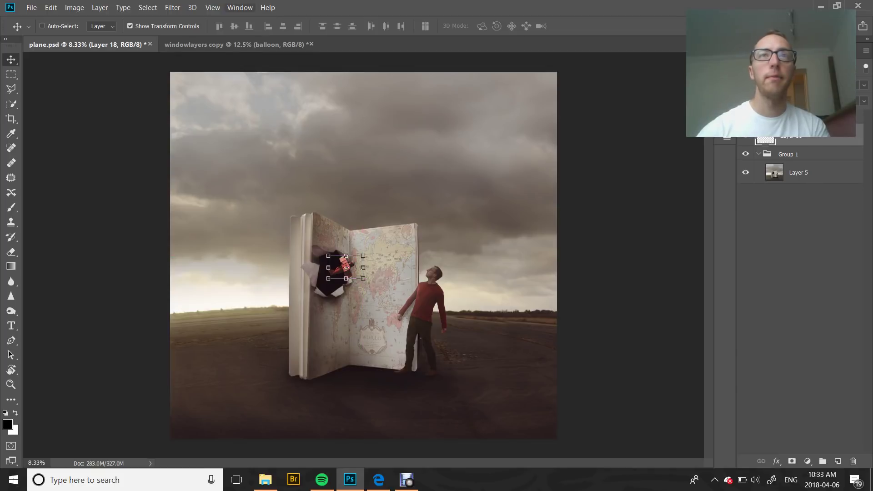
Create a video timeline for plane.psd and expand Layer 18's properties
{"action": "left_click", "coordinate": [240, 7]}
{"action": "left_click", "coordinate": [248, 363]}
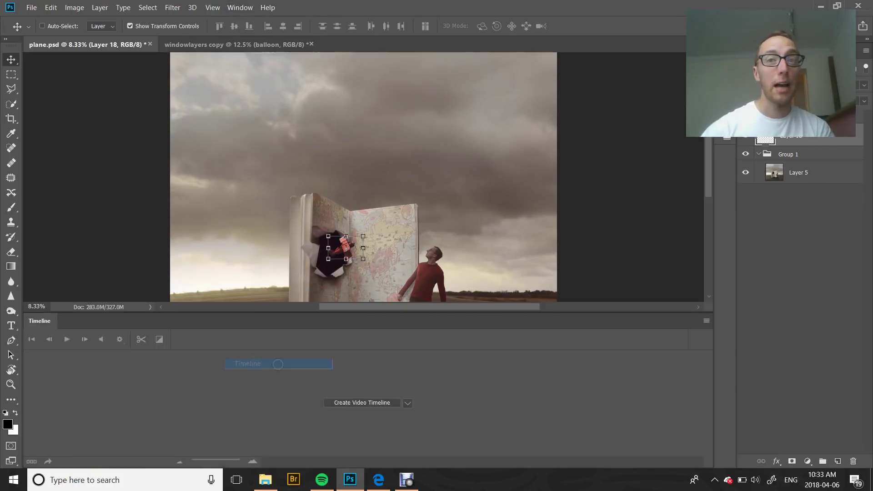
{"action": "left_click", "coordinate": [362, 403]}
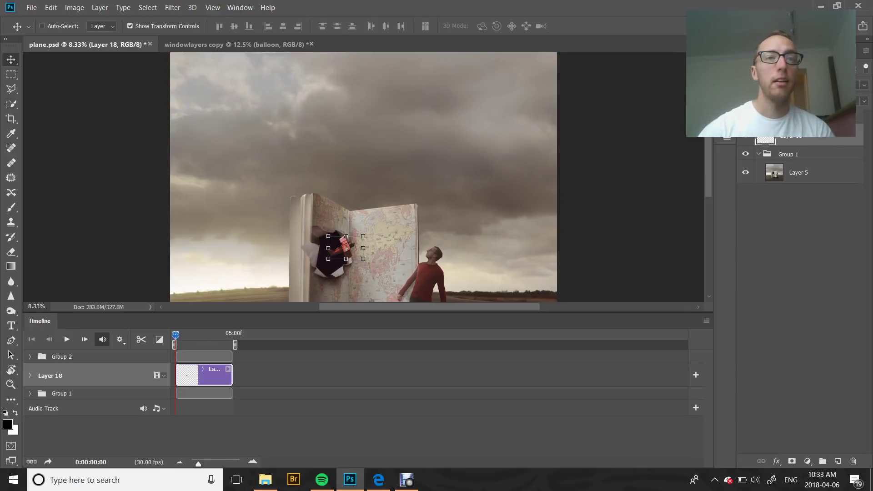
{"action": "left_click", "coordinate": [30, 376]}
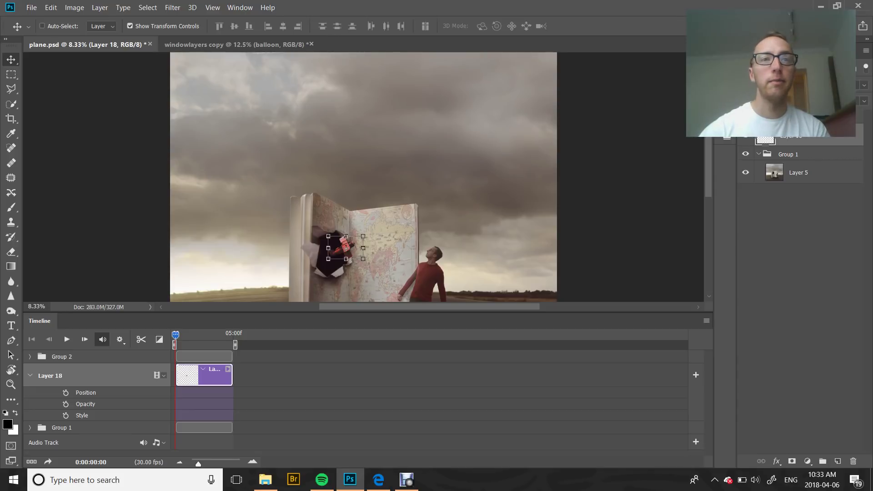
Keyframe the plane's Position from the hole to the book's top edge at 0:00:04:29, then preview
{"action": "left_click", "coordinate": [65, 393]}
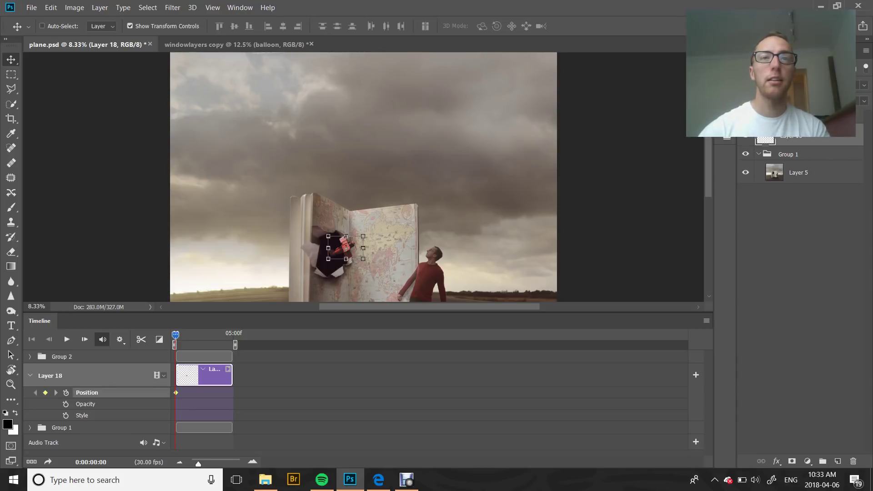
{"action": "left_click_drag", "start_coordinate": [175, 335], "coordinate": [233, 335]}
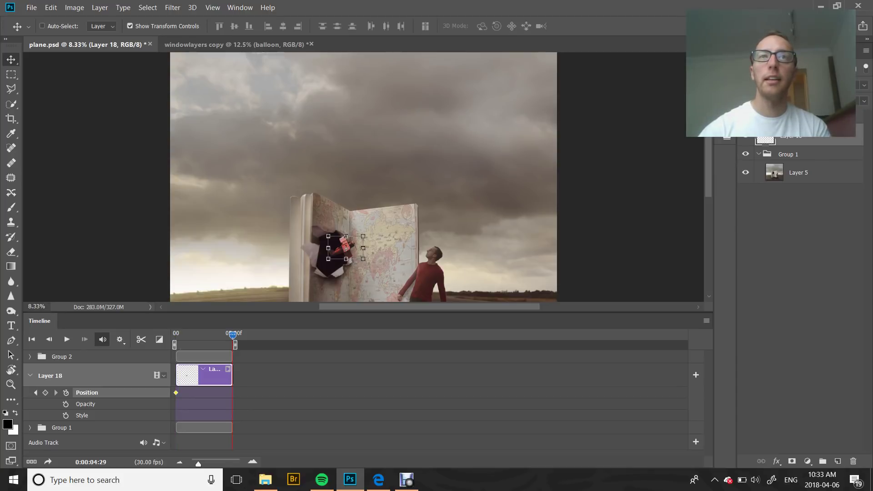
{"action": "left_click_drag", "start_coordinate": [346, 247], "coordinate": [404, 204]}
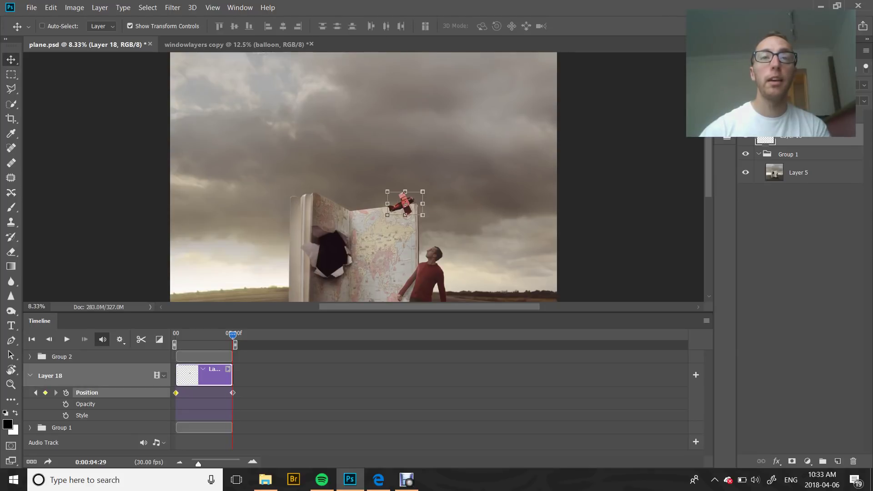
{"action": "key", "text": "Home"}
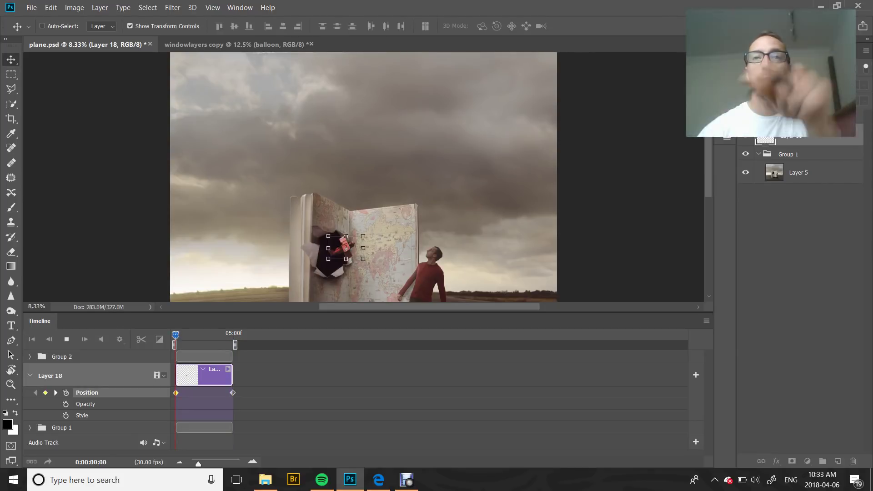
{"action": "key", "text": "space"}
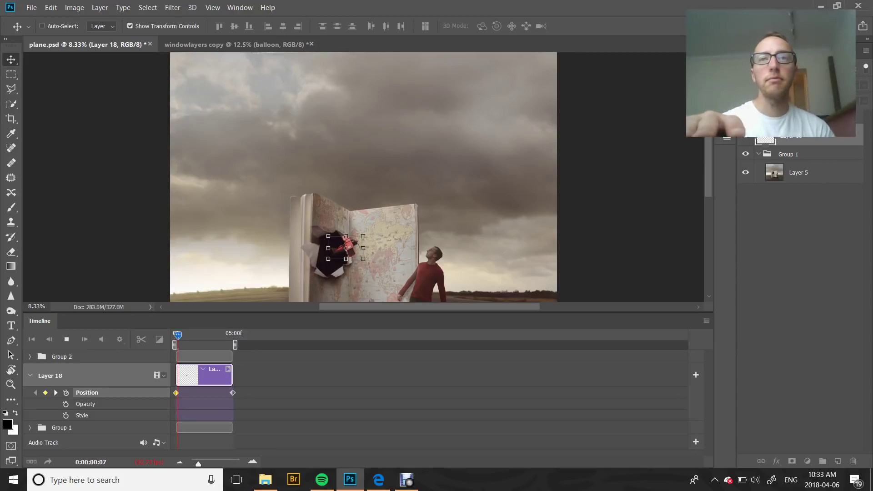
{"action": "key", "text": "space"}
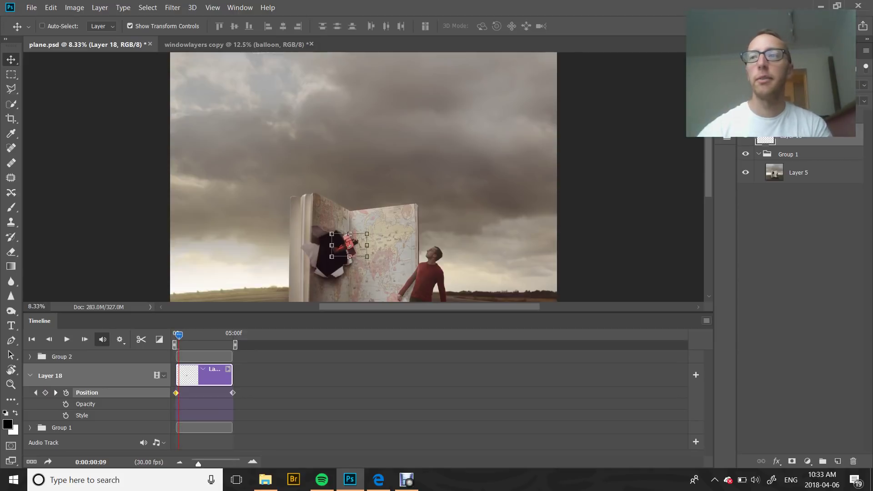
Open the Render Video settings to export the plane animation as plane.mp4
{"action": "left_click", "coordinate": [707, 321]}
{"action": "left_click", "coordinate": [746, 284]}
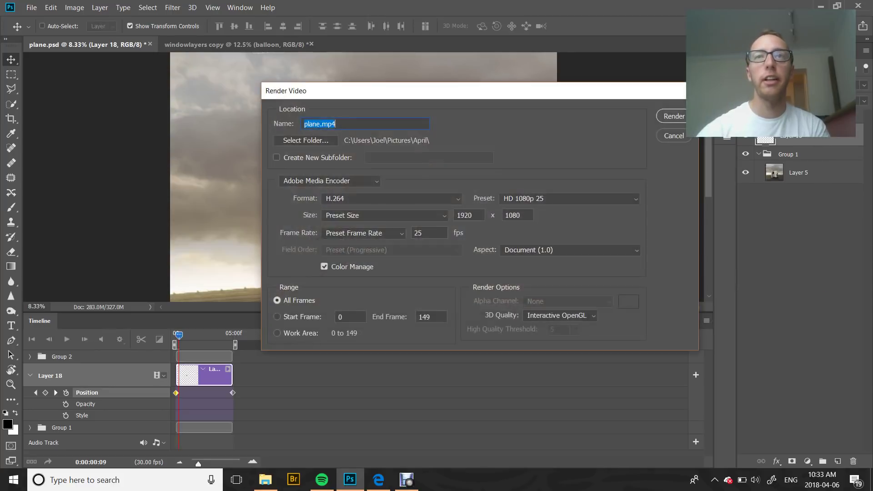
{"action": "key", "text": "Escape"}
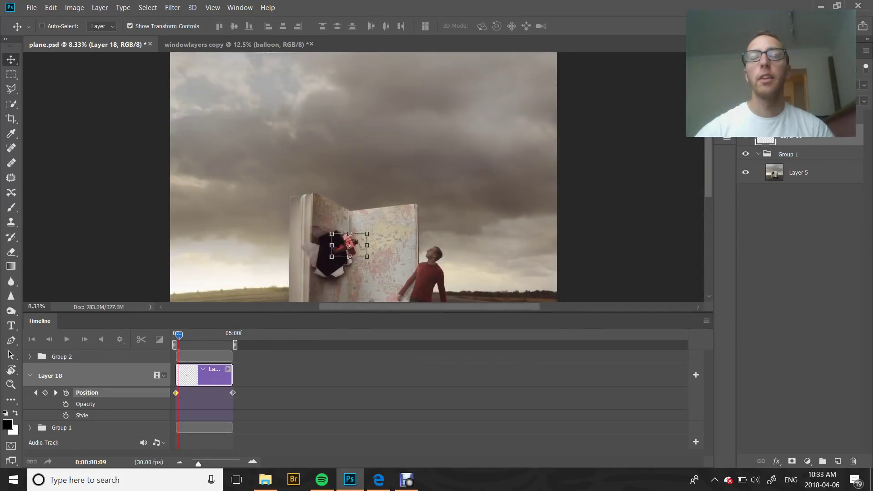